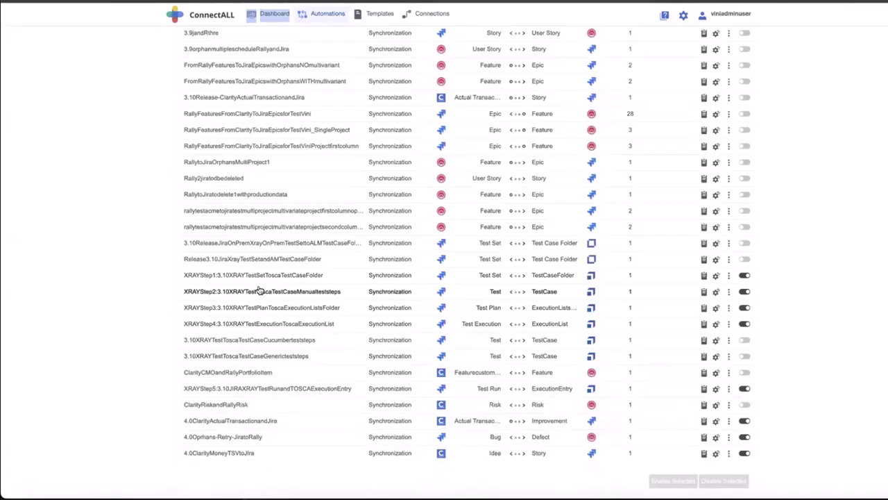
Find the XRAYStep1:3.10XRAYTestSetToscaTestCaseFolder automation in the automations list and open its configuration.
left_click(715, 278)
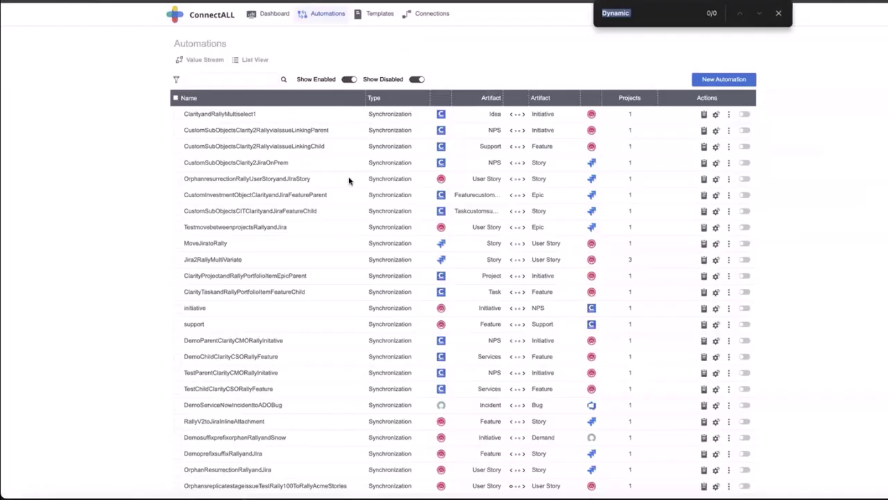
type("XRAYStep1:3.10XRAYTestSetToscaTestCaseFolder")
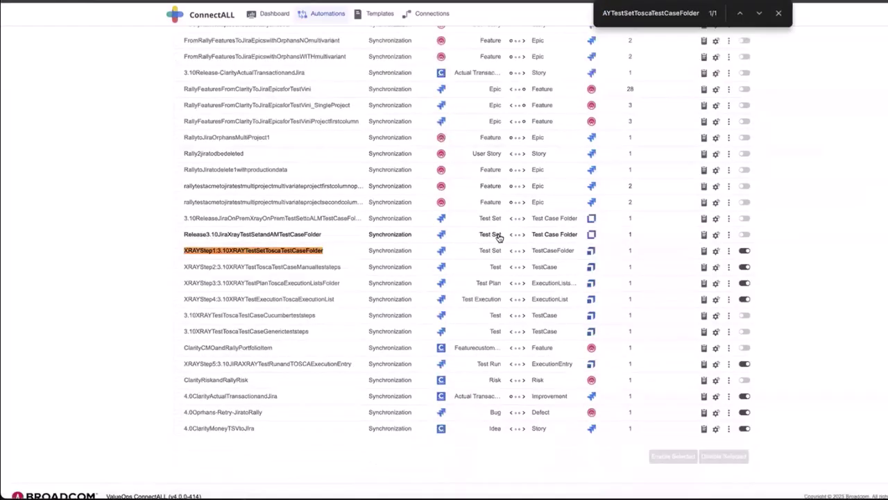
left_click(717, 252)
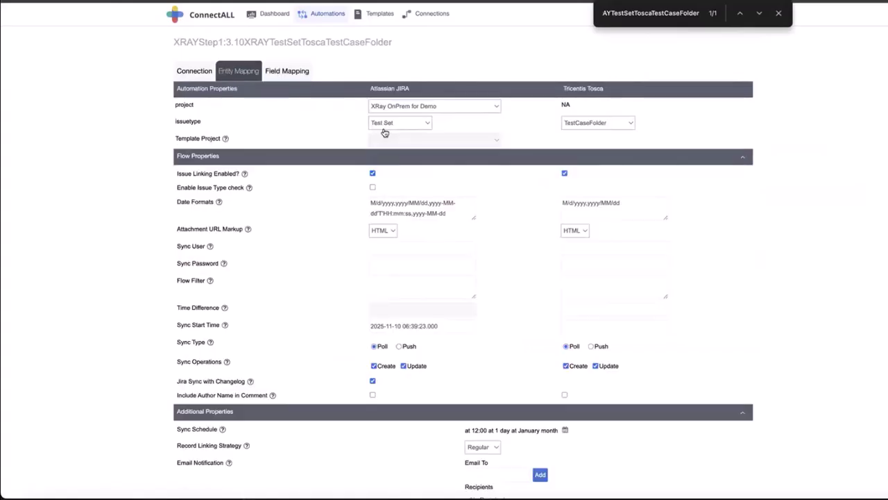
Open the automation's field mapping and inspect the advanced value mapping from _CONSTANT to Parent, selecting the mapped Parent ID.
left_click(286, 70)
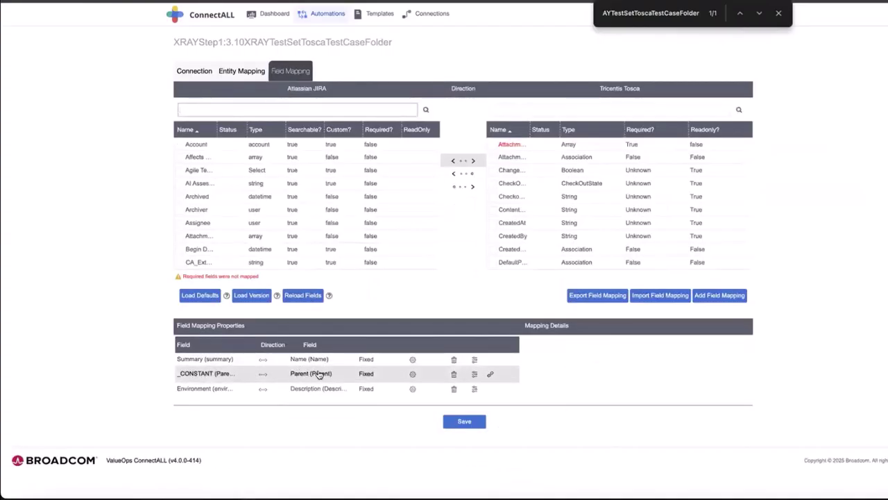
left_click(473, 375)
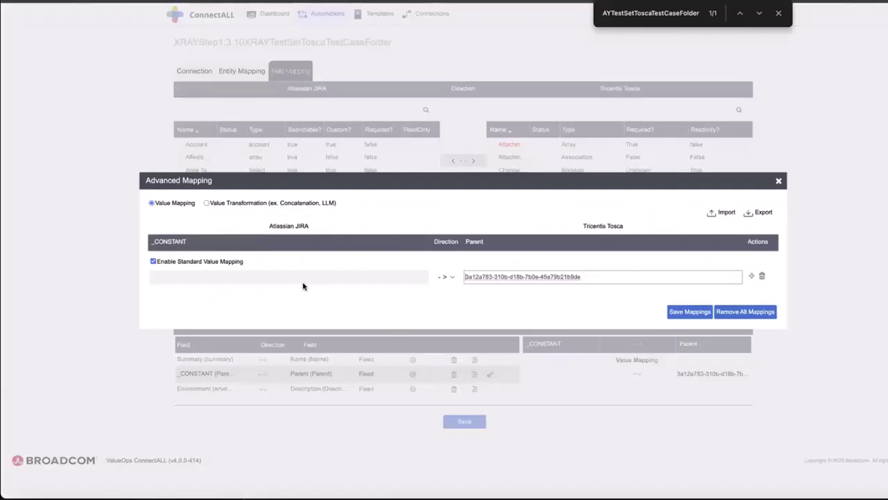
left_click_drag(465, 276, 599, 276)
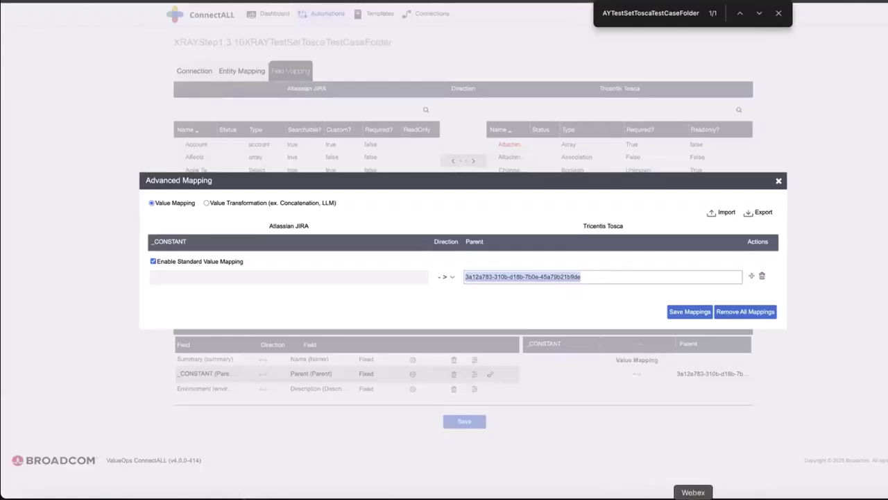
Switch to Tosca Commander and choose the QAAutomation project, terminating the running workspace compacting.
left_click(595, 497)
scroll(502, 363, "down", 3)
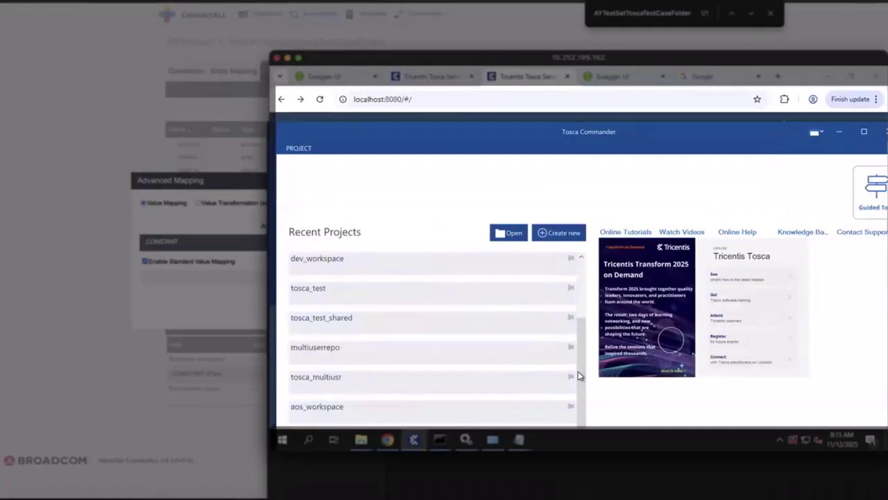
scroll(579, 284, "up", 3)
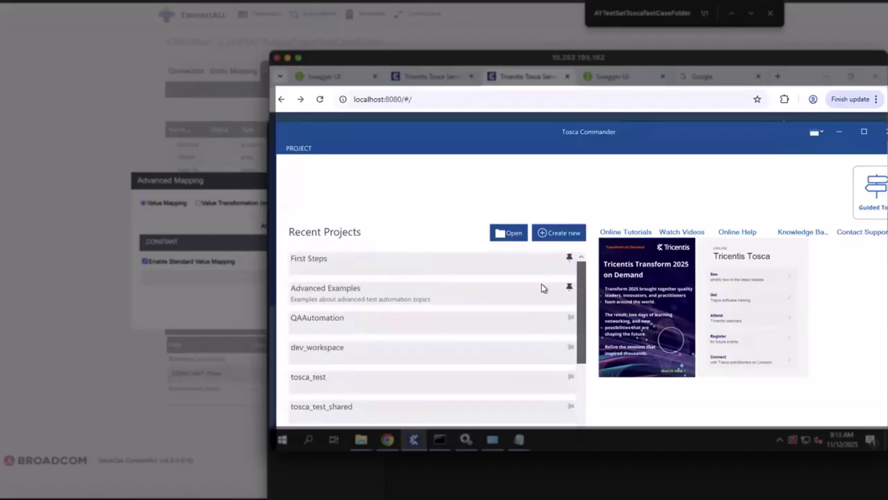
left_click(319, 323)
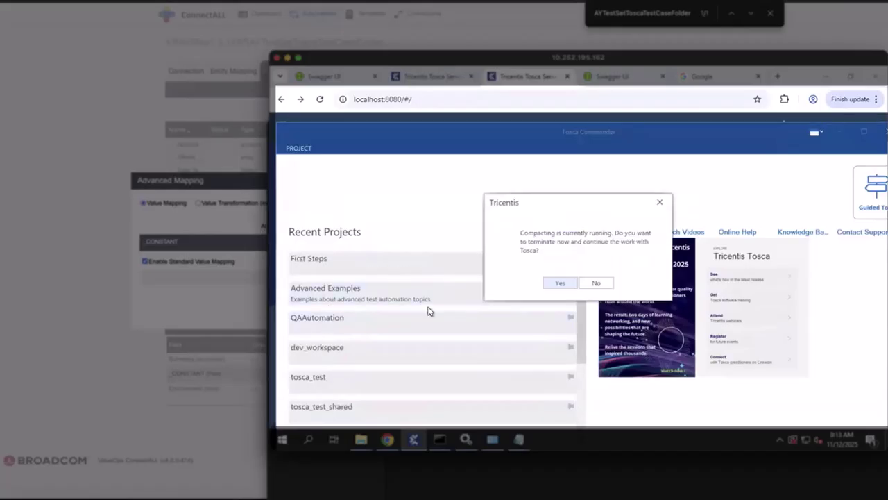
left_click(545, 283)
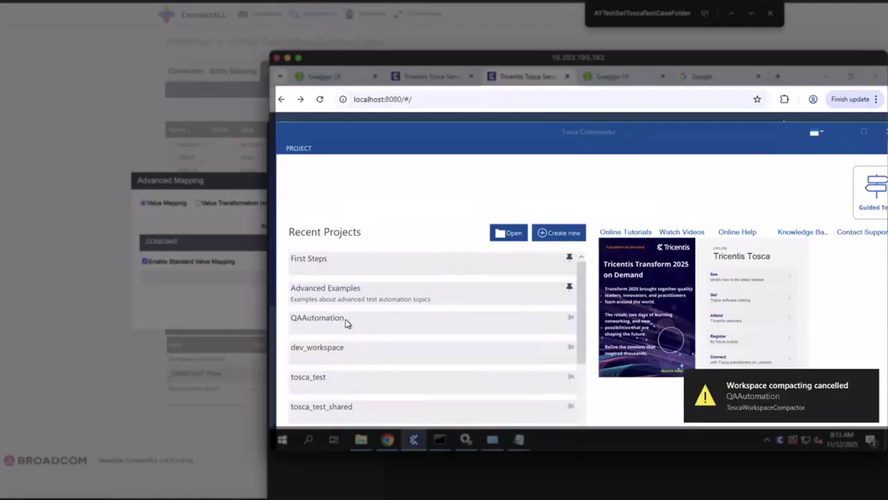
Return to the ConnectALL automation and close its Advanced Mapping dialog without saving.
left_click(99, 142)
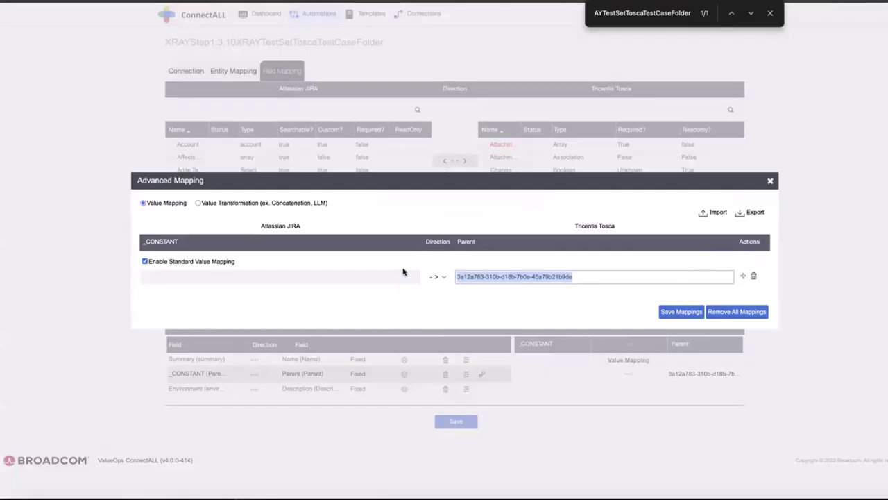
left_click(770, 181)
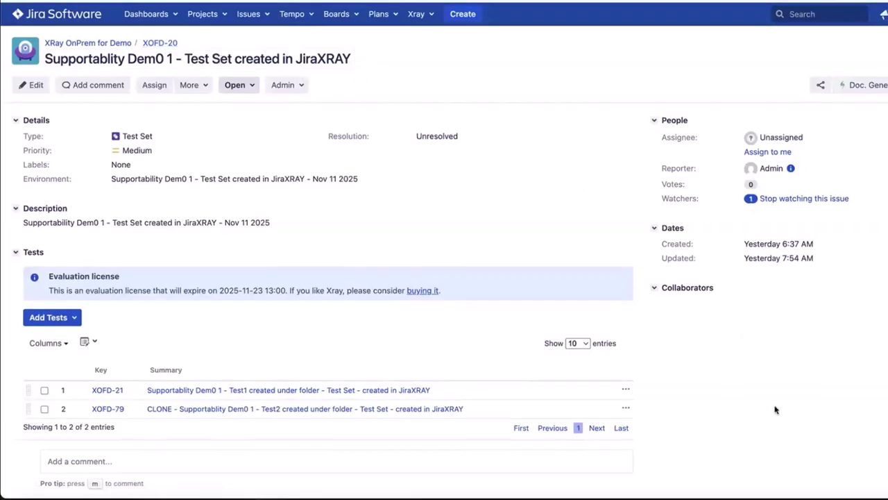
Open the QAAutomation workspace in Tosca Commander and display the properties of the root TestCases folder.
left_click(646, 498)
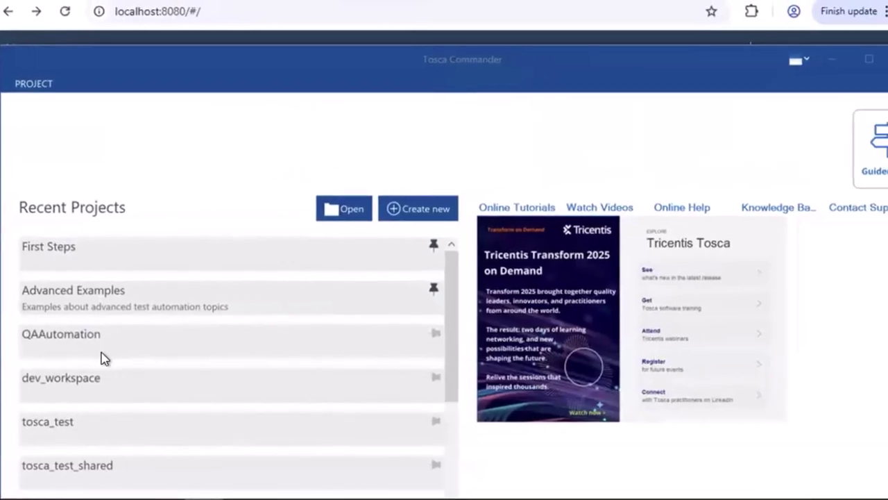
double_click(102, 351)
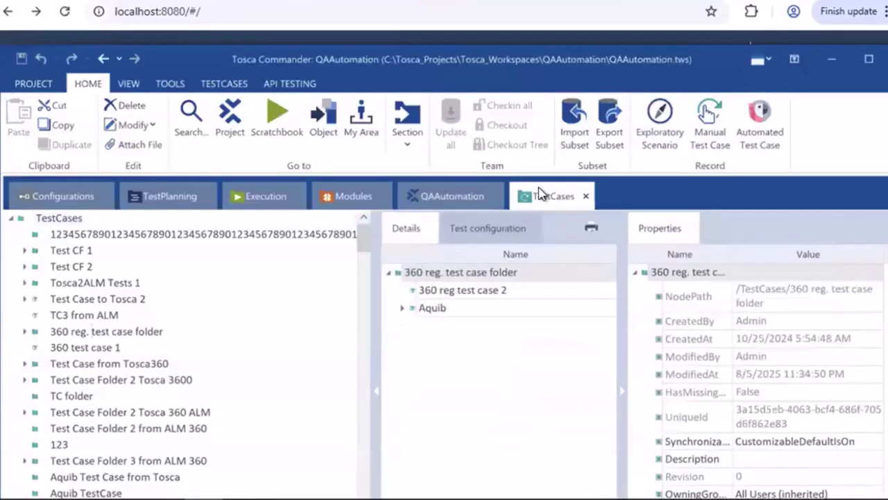
left_click(268, 198)
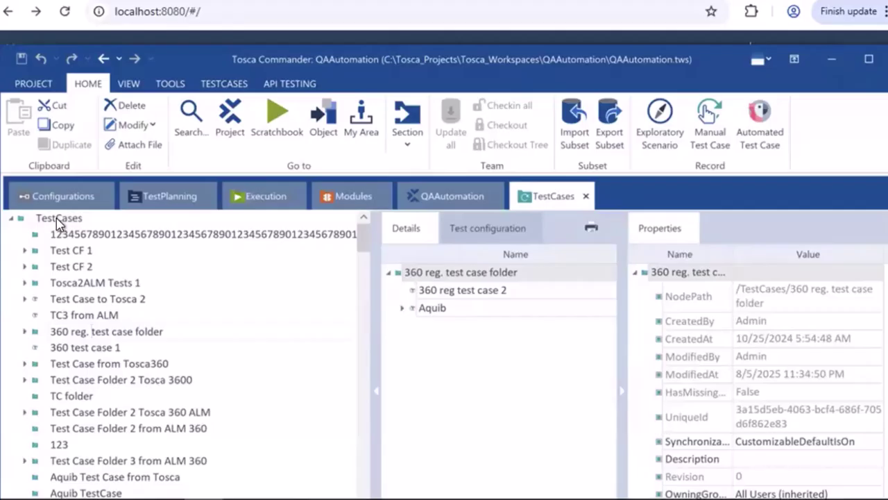
left_click(58, 219)
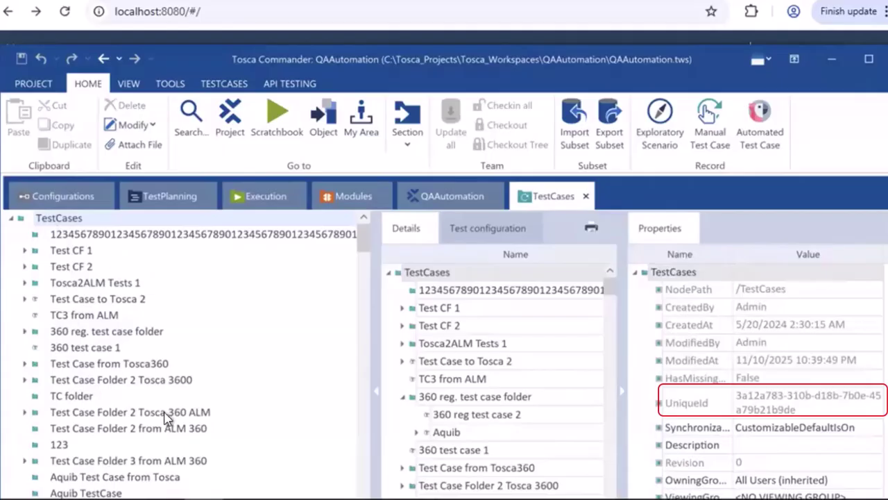
Locate the test case folder "Supportablity Dem0 1 - Test Set created in JiraXRAY" in TestCases and expand it to view its tests.
scroll(274, 347, "down", 5)
scroll(236, 420, "down", 1)
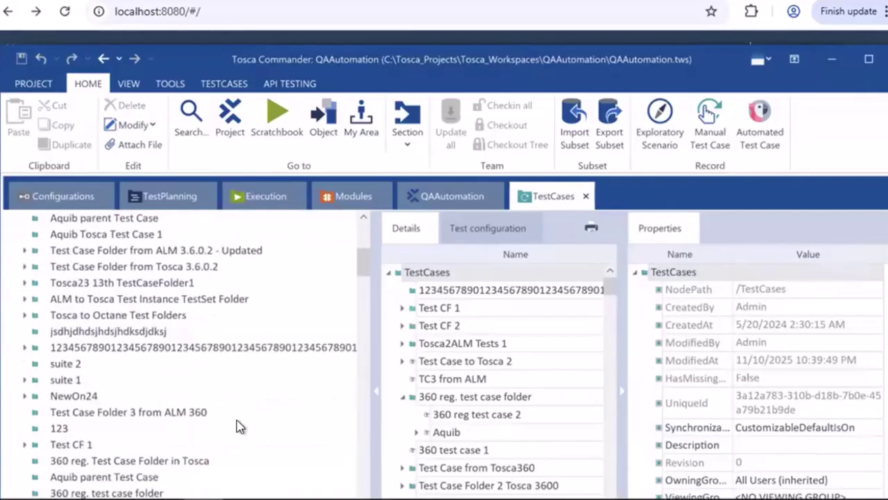
scroll(236, 425, "down", 15)
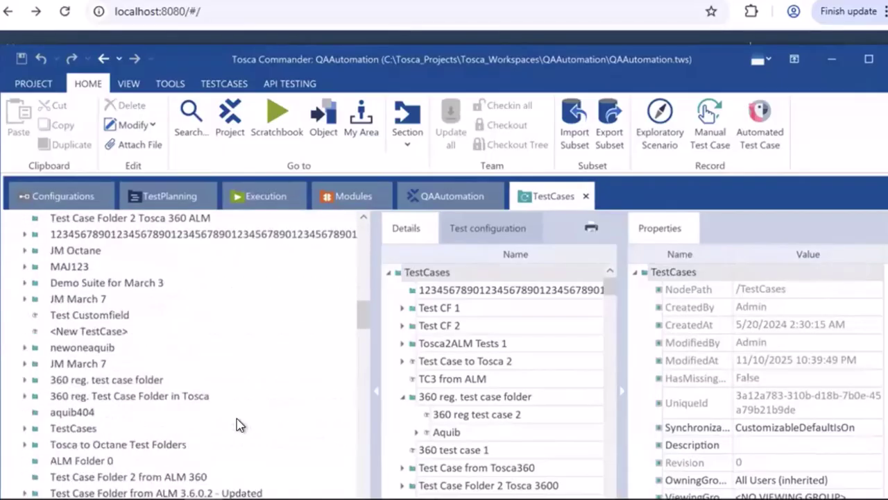
scroll(237, 424, "down", 12)
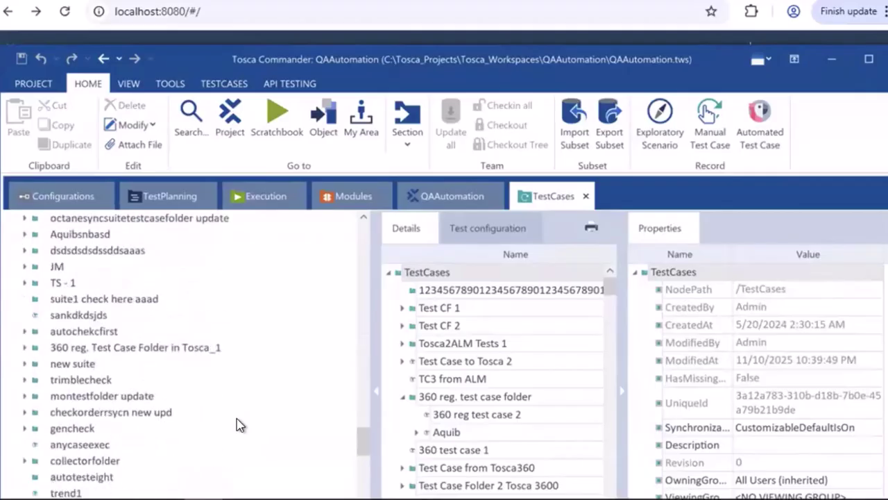
scroll(237, 425, "down", 1)
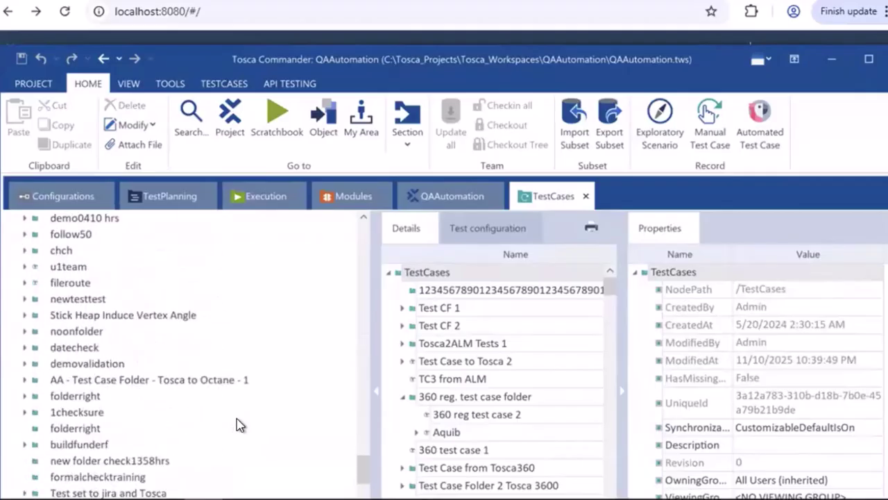
scroll(236, 425, "down", 2)
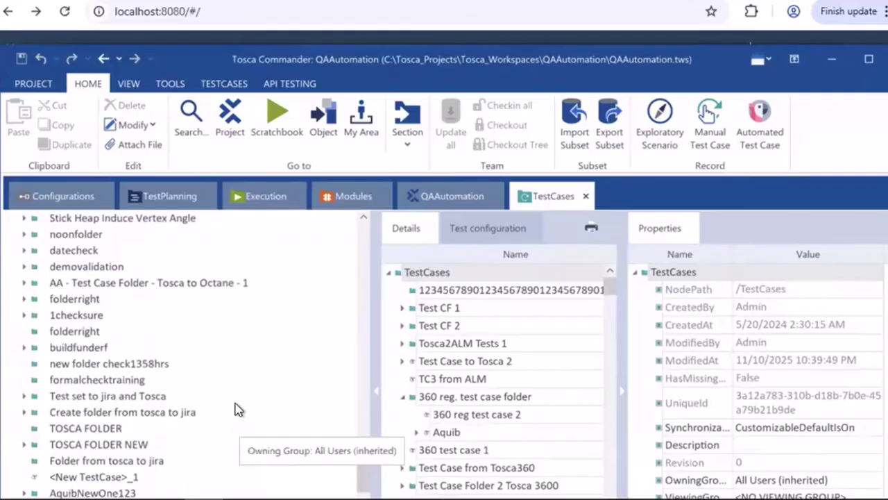
scroll(235, 409, "down", 1)
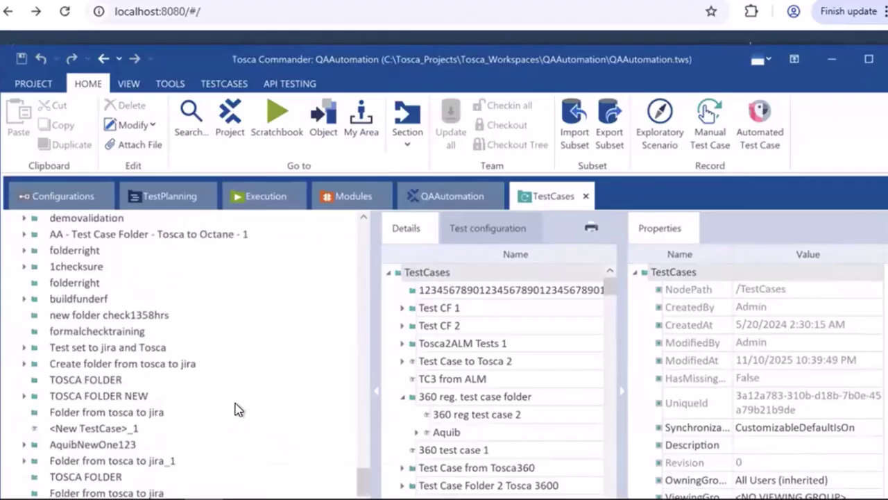
scroll(234, 403, "down", 3)
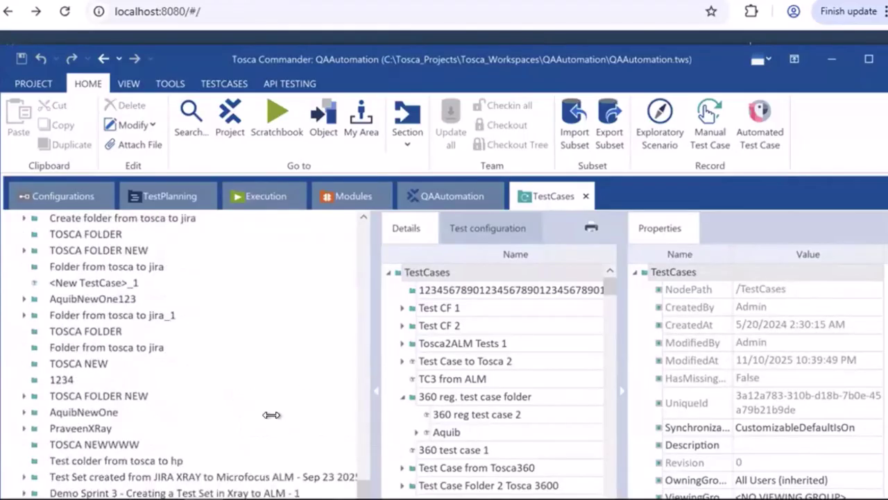
scroll(271, 421, "down", 6)
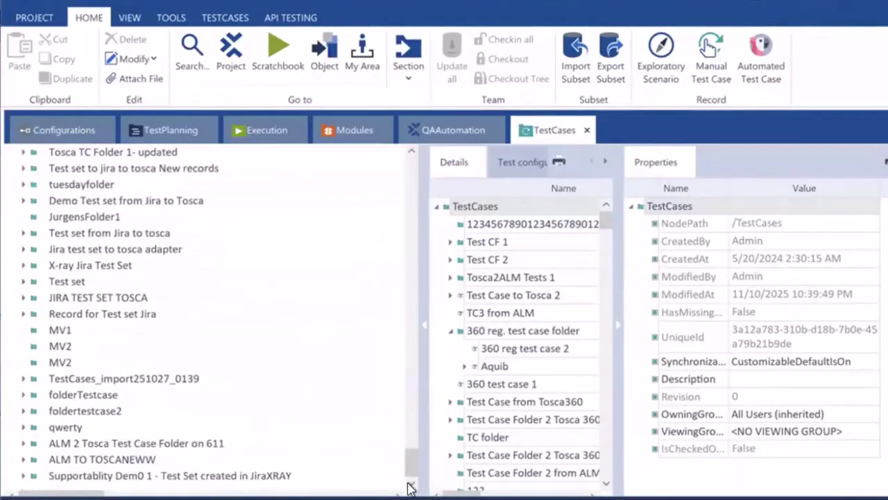
left_click(21, 476)
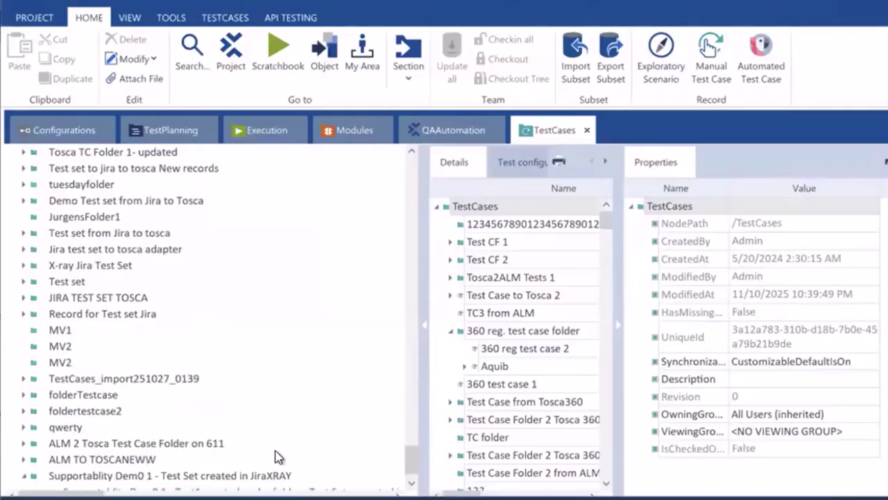
left_click(412, 483)
left_click(412, 486)
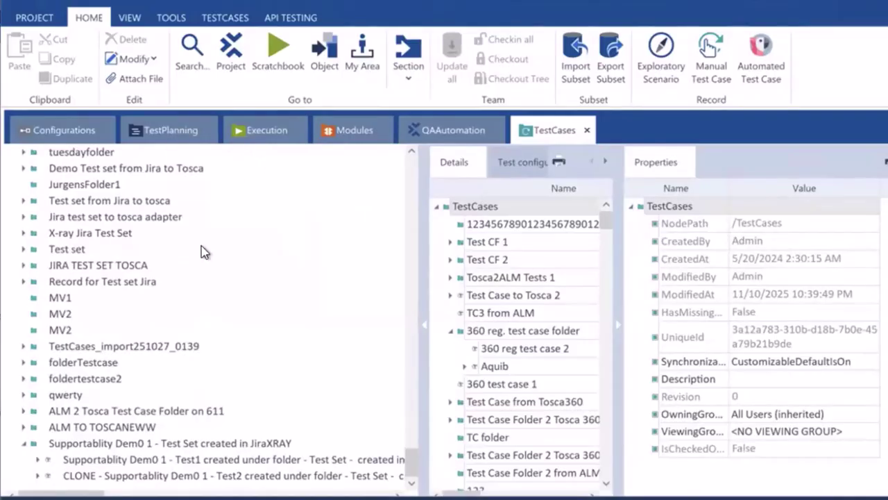
In the Execution section, expand the "Supportability Dem0 1 - Test Plan - created in JiraXRAY" folder and the test execution inside it.
scroll(298, 247, "up", 5)
scroll(387, 242, "up", 3)
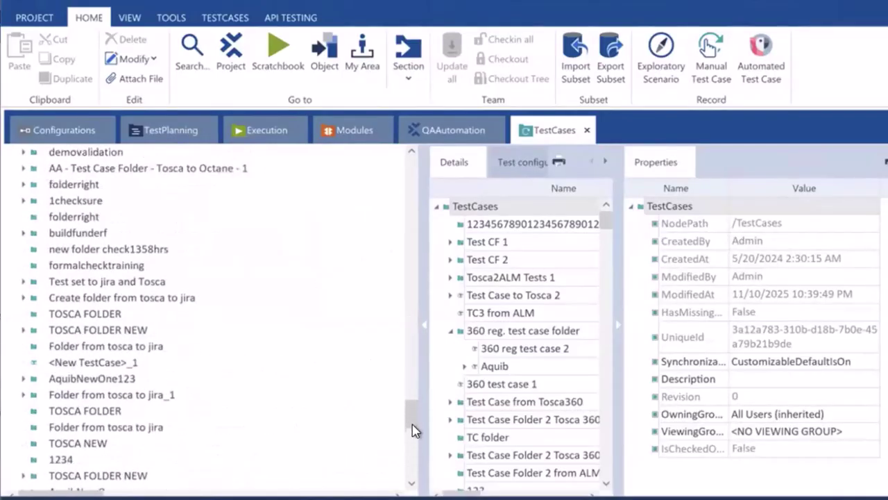
left_click(264, 130)
scroll(153, 346, "down", 2)
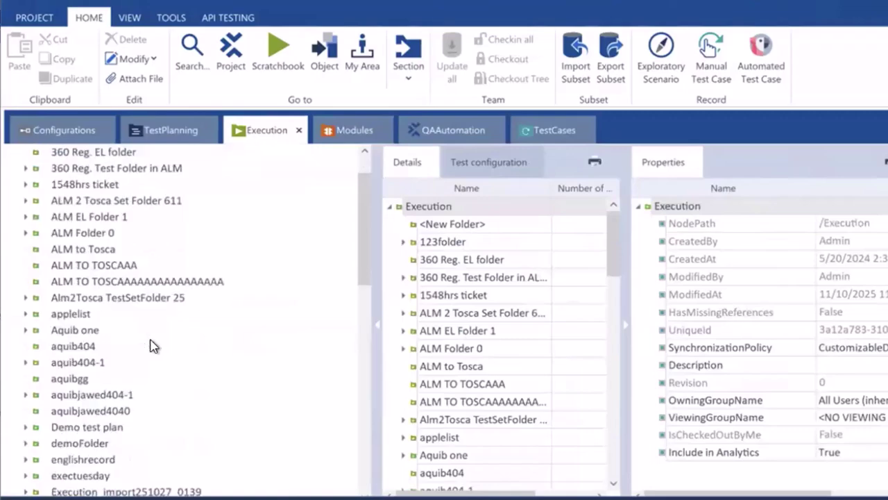
scroll(152, 346, "down", 4)
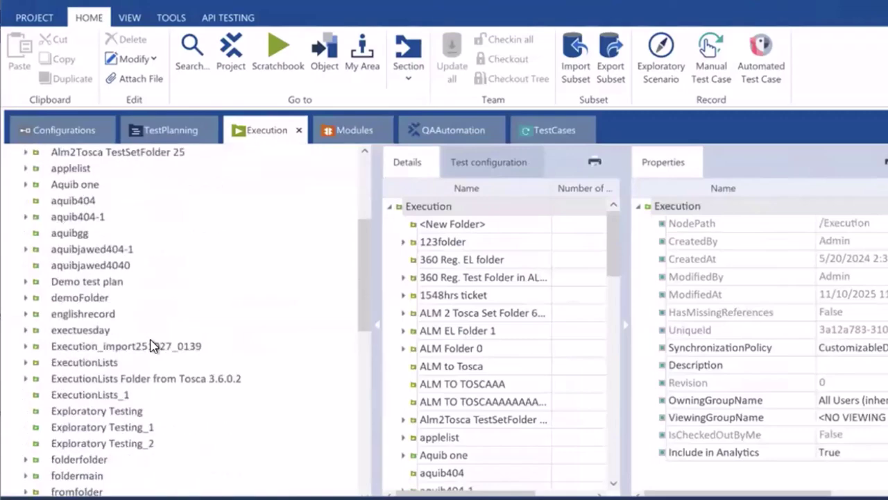
scroll(135, 373, "down", 8)
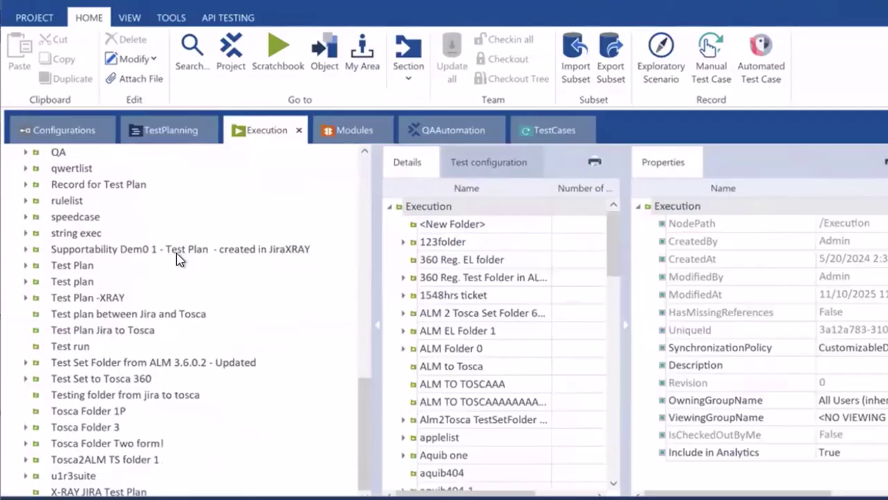
left_click(26, 250)
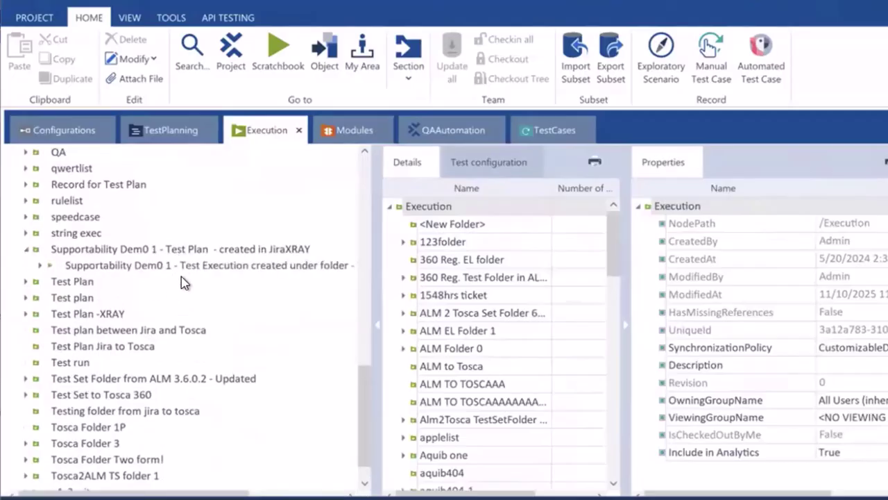
left_click(49, 265)
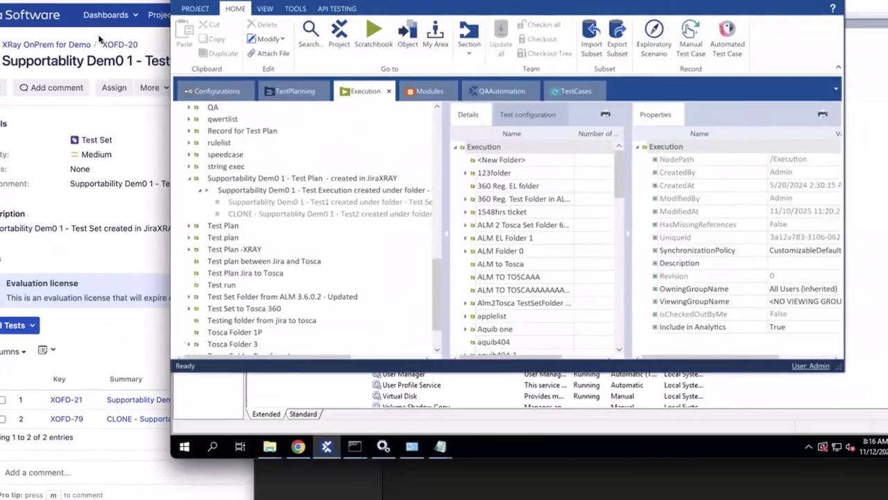
Switch to the Jira test set, display the Create Issue form, and cancel leaving it when asked about unsaved data.
left_click(100, 40)
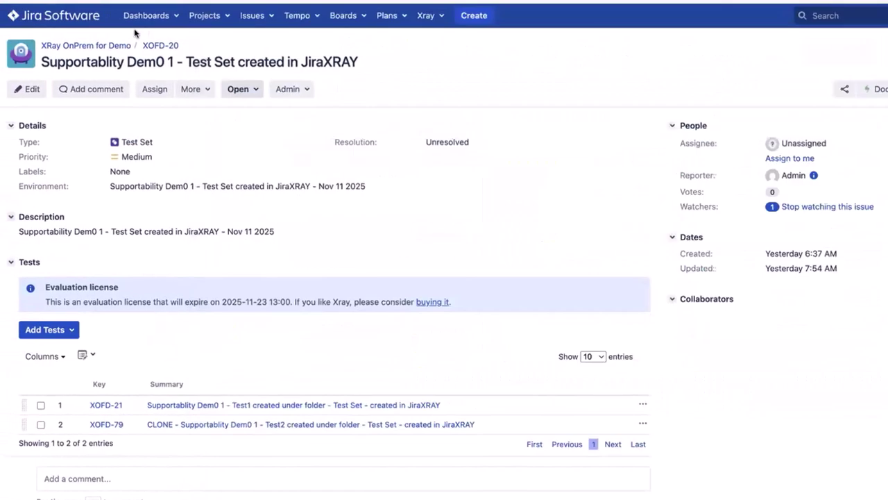
left_click(443, 16)
left_click(482, 15)
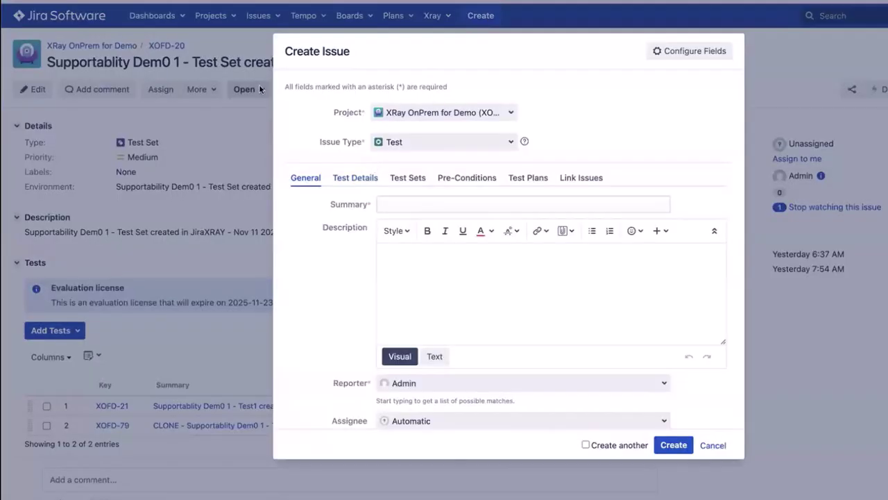
left_click(237, 45)
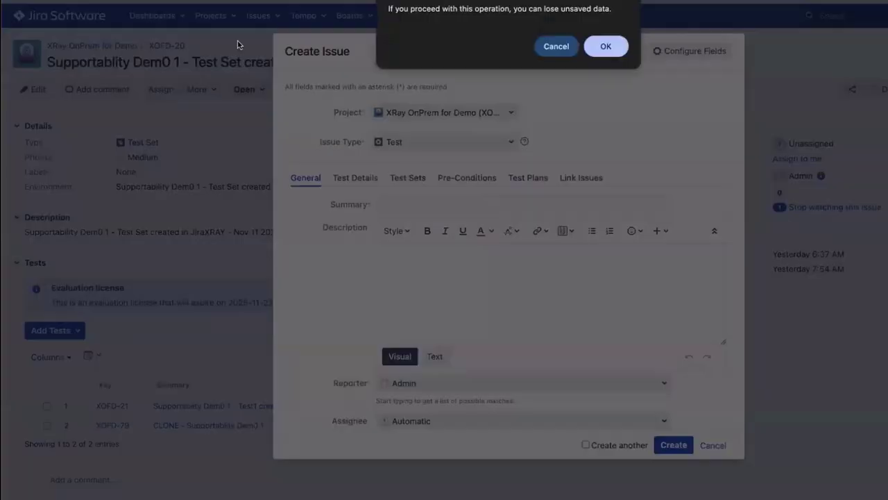
left_click(552, 48)
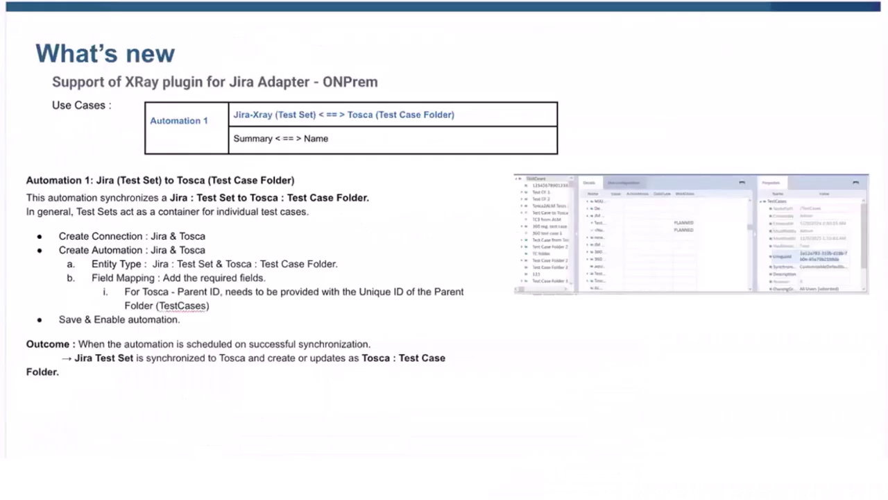
key("Right")
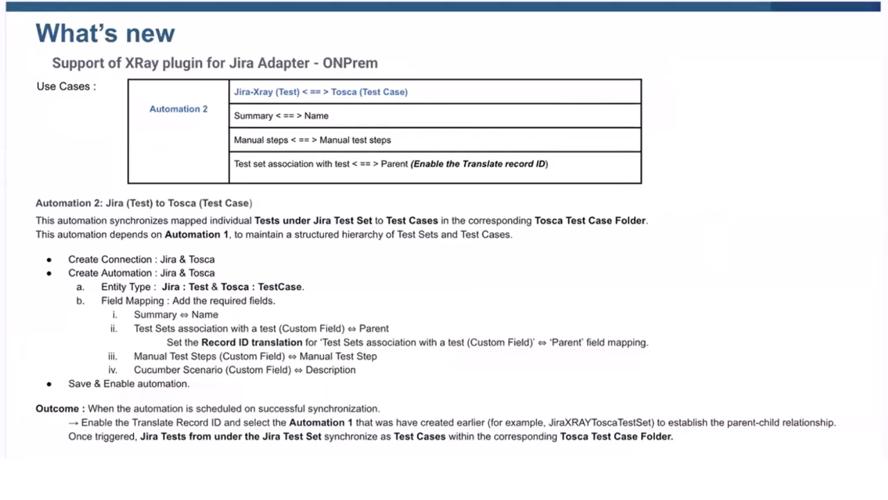
key("Right")
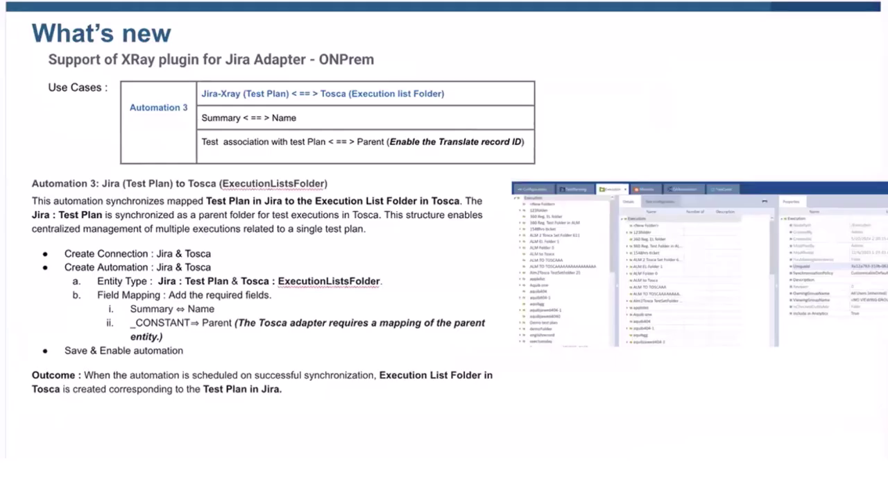
key("Right")
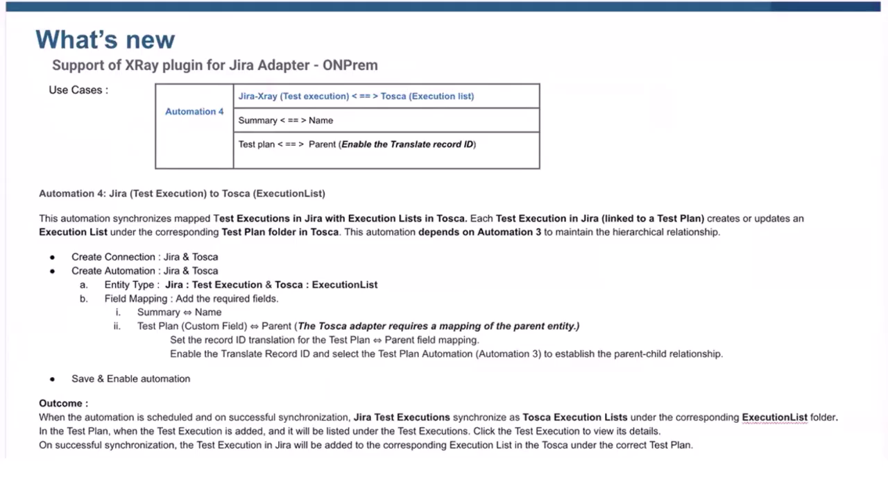
key("Right")
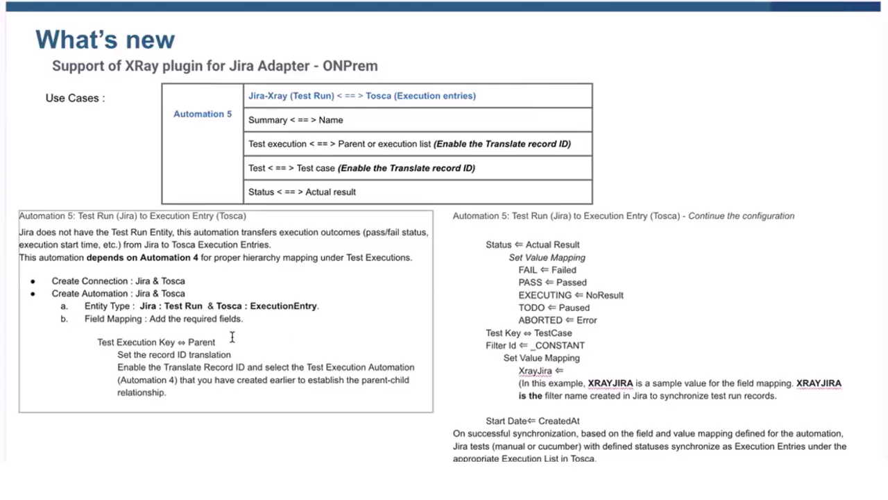
key("Right")
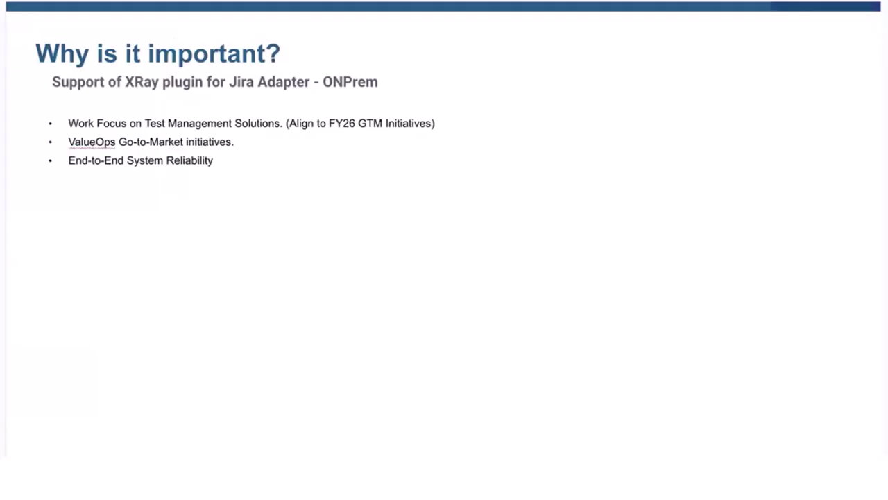
key("Right")
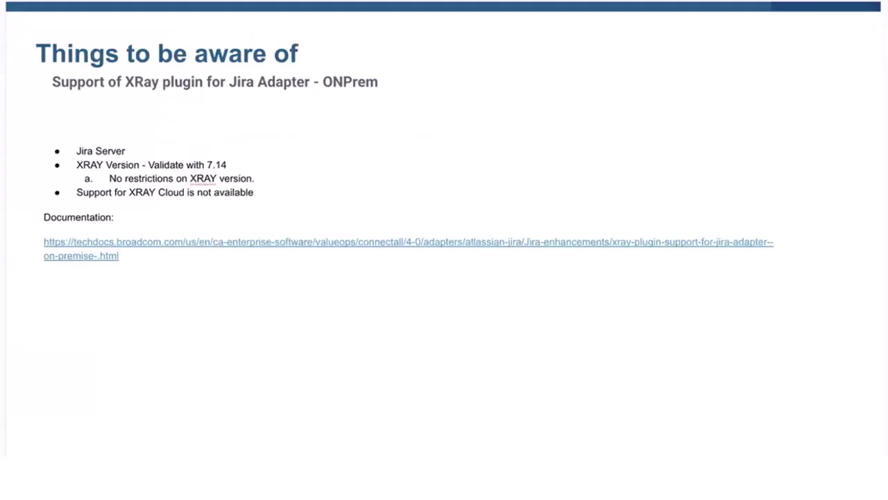